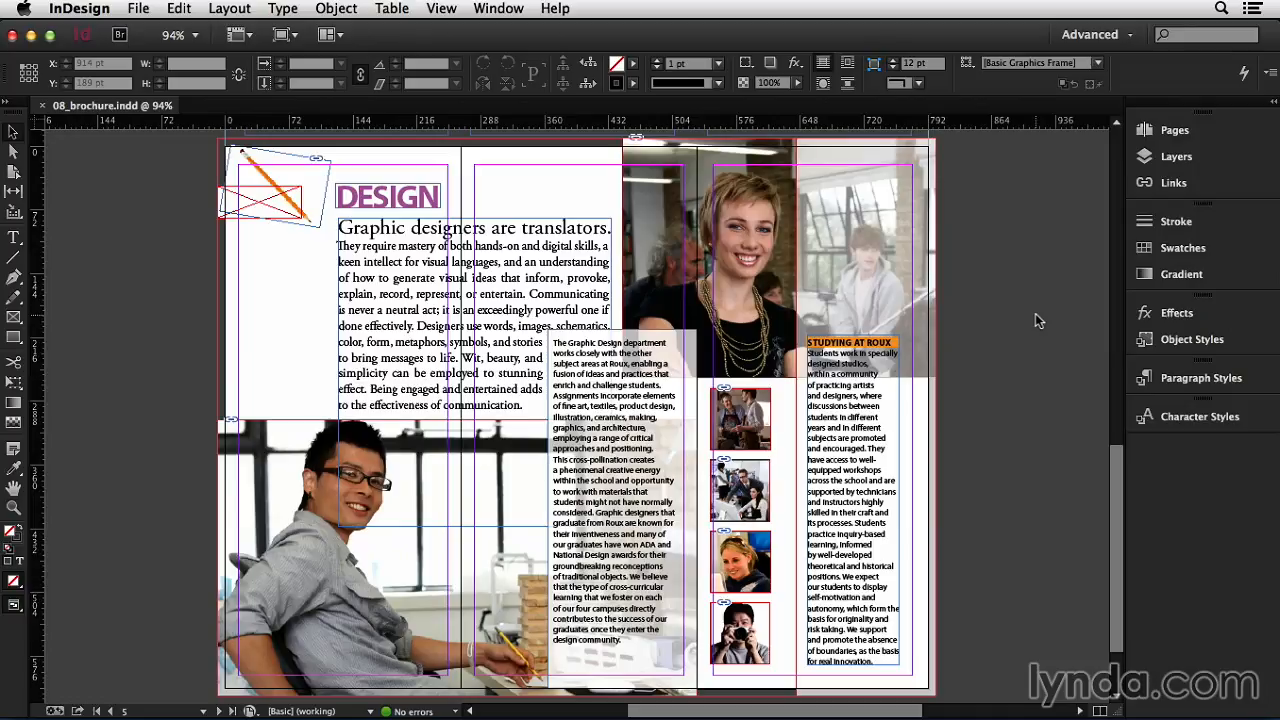
- Create a new linear gradient swatch with the default name and white-to-black colors
left_click(1151, 256)
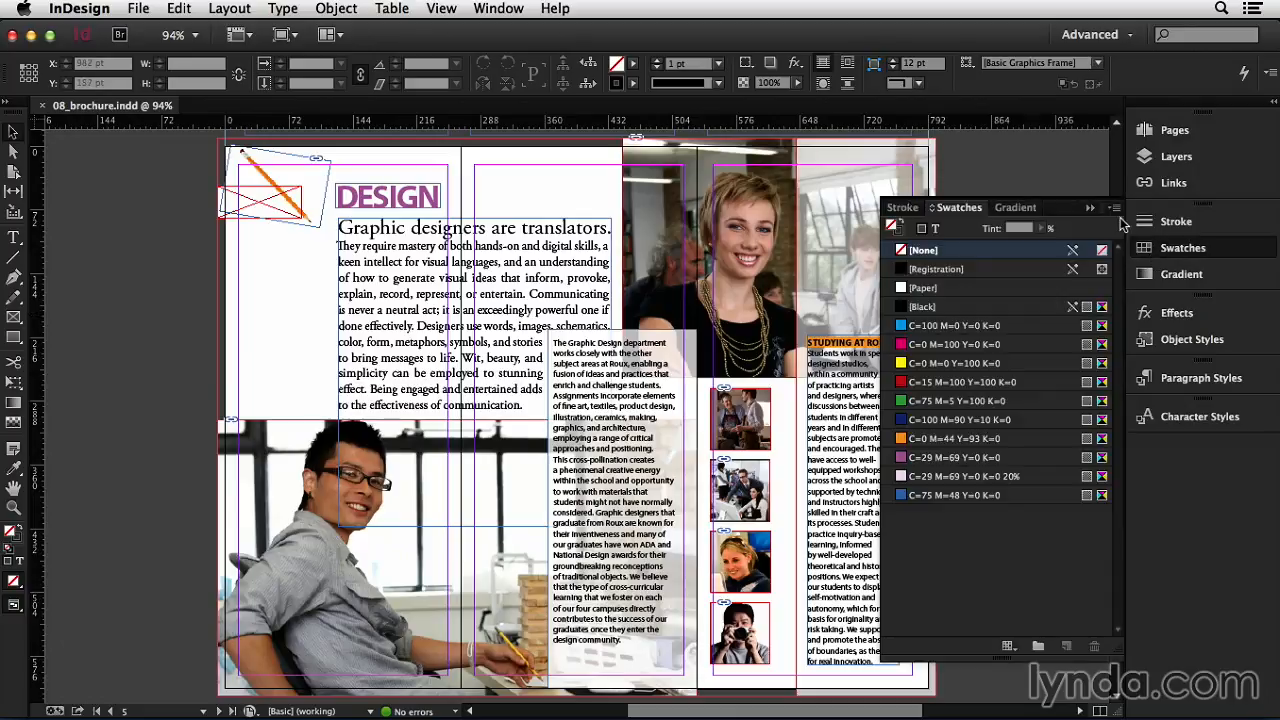
left_click(1115, 207)
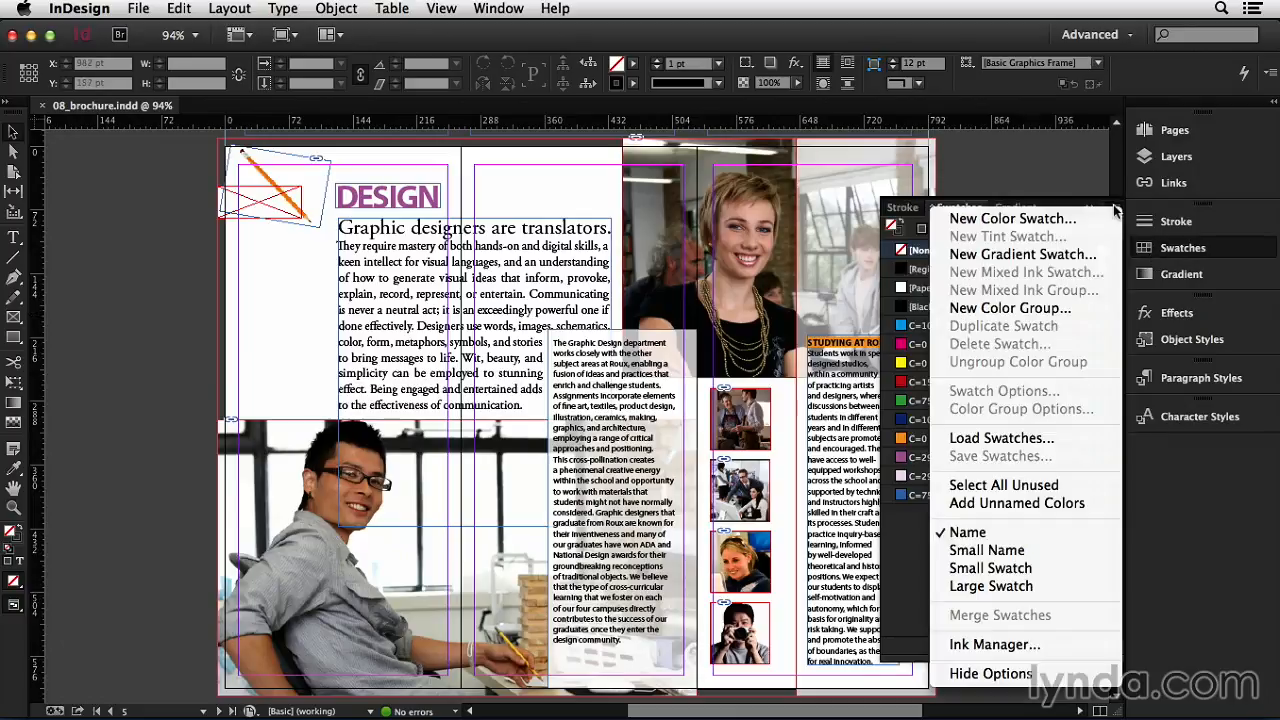
left_click(1067, 259)
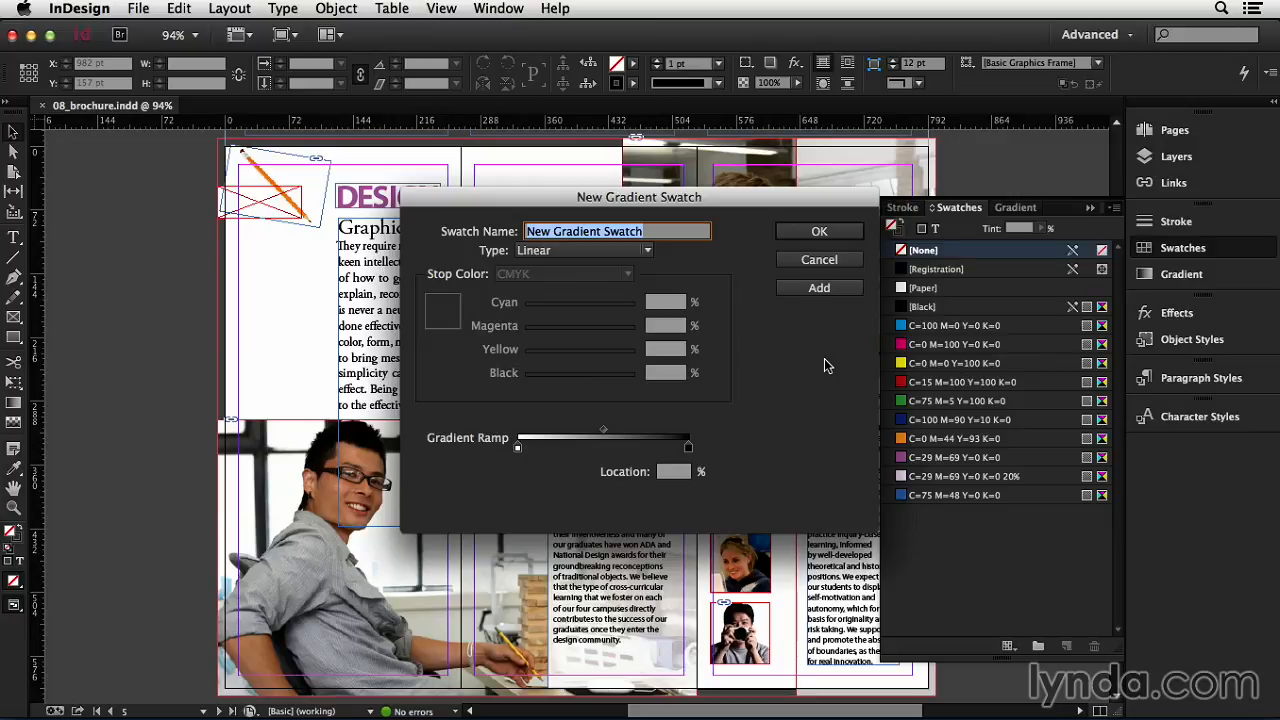
left_click(820, 232)
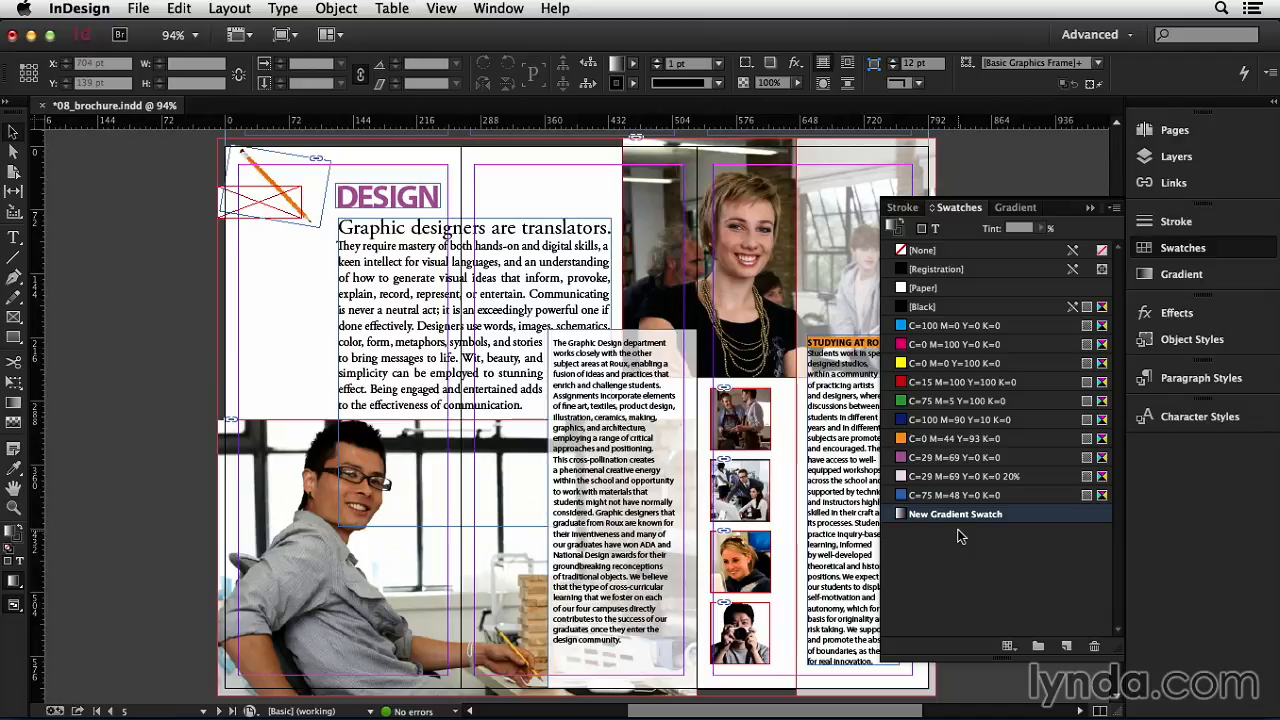
- Fill the semi-transparent white frame behind the Studying at Roux column with New Gradient Swatch
left_click(858, 308)
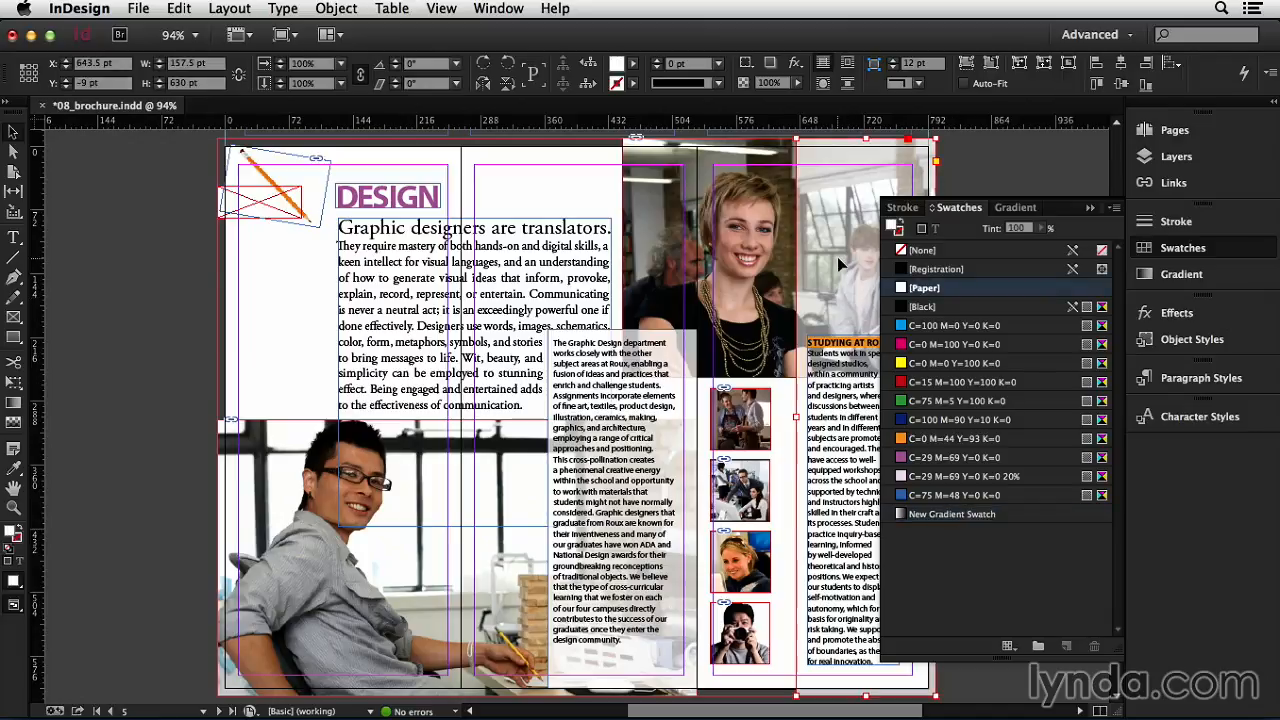
left_click(891, 226)
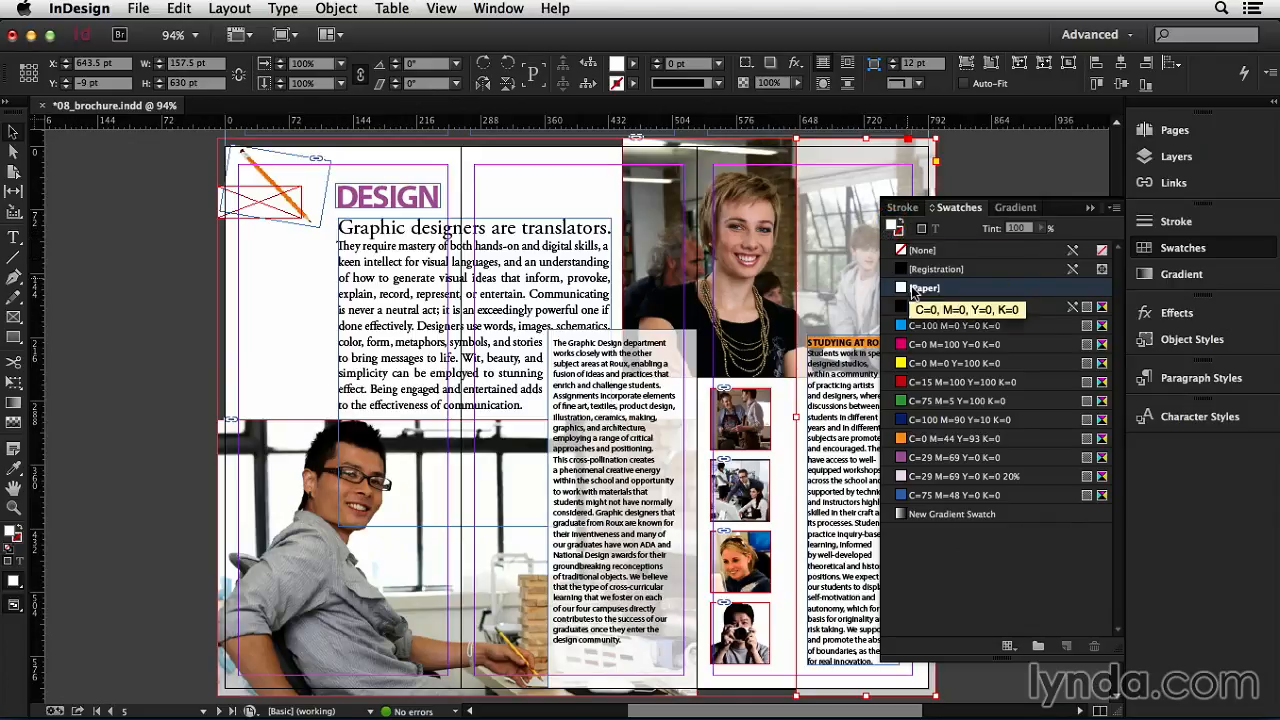
left_click(966, 515)
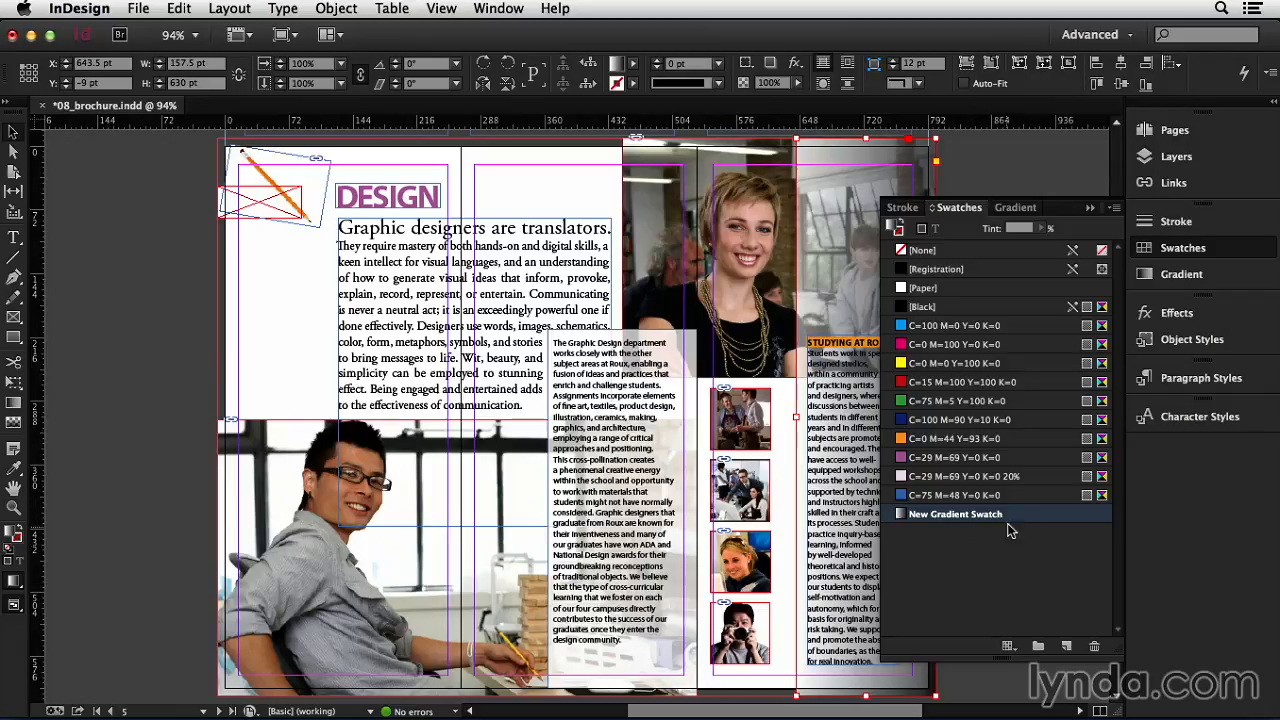
- Open the options of New Gradient Swatch, move the dialog clear of the column frame and turn on Preview
double_click(1012, 514)
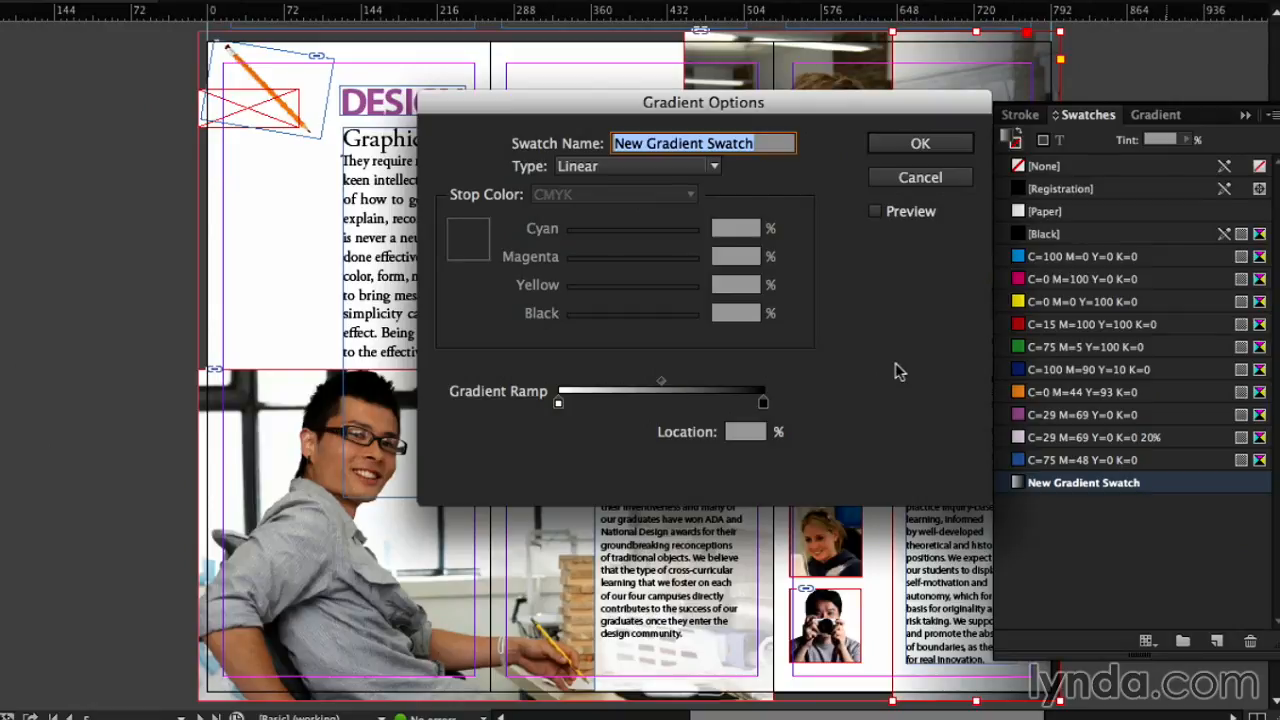
left_click_drag(818, 108, 702, 133)
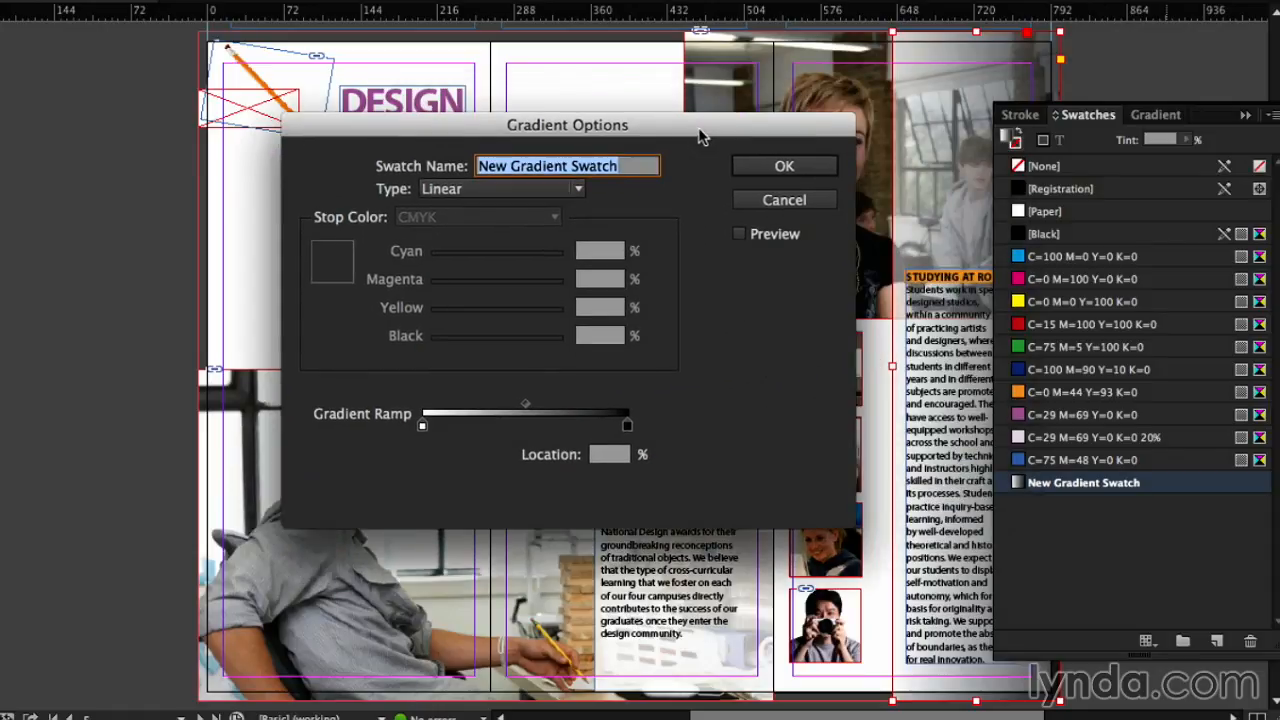
left_click(740, 236)
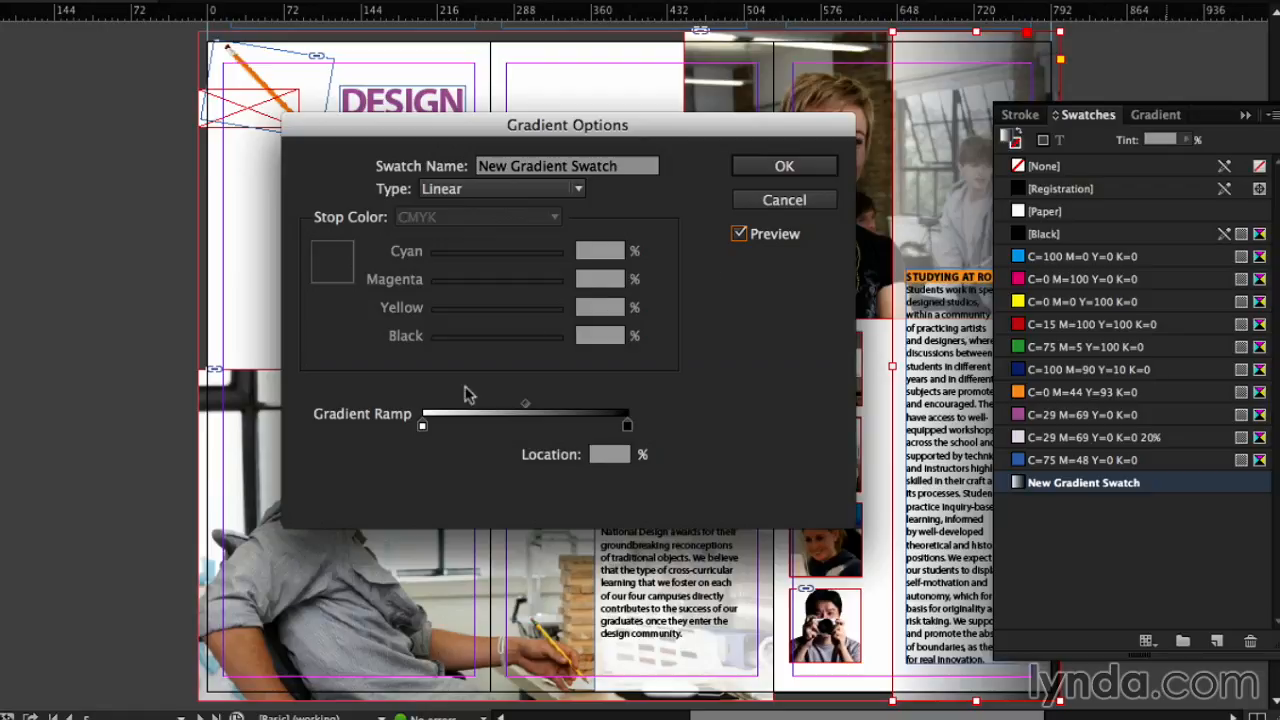
- Try 45% magenta on the gradient's white starting stop, and return it to 0%
left_click(423, 428)
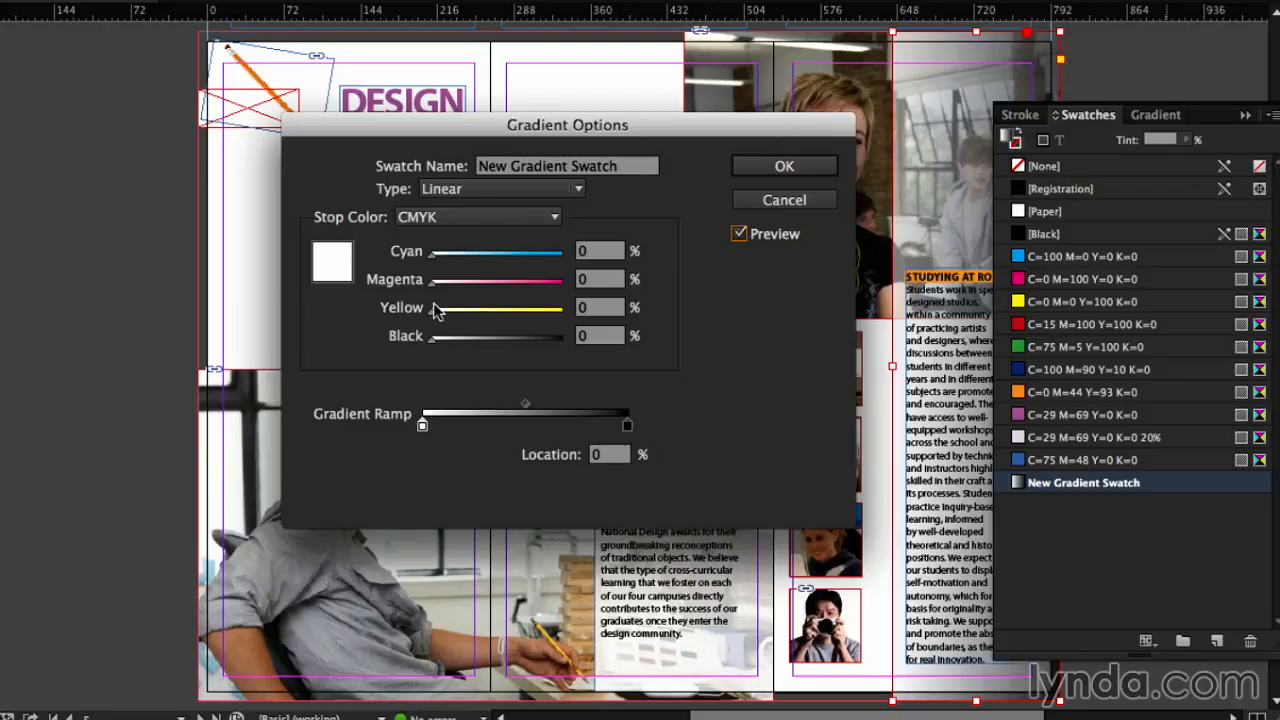
left_click_drag(432, 283, 490, 283)
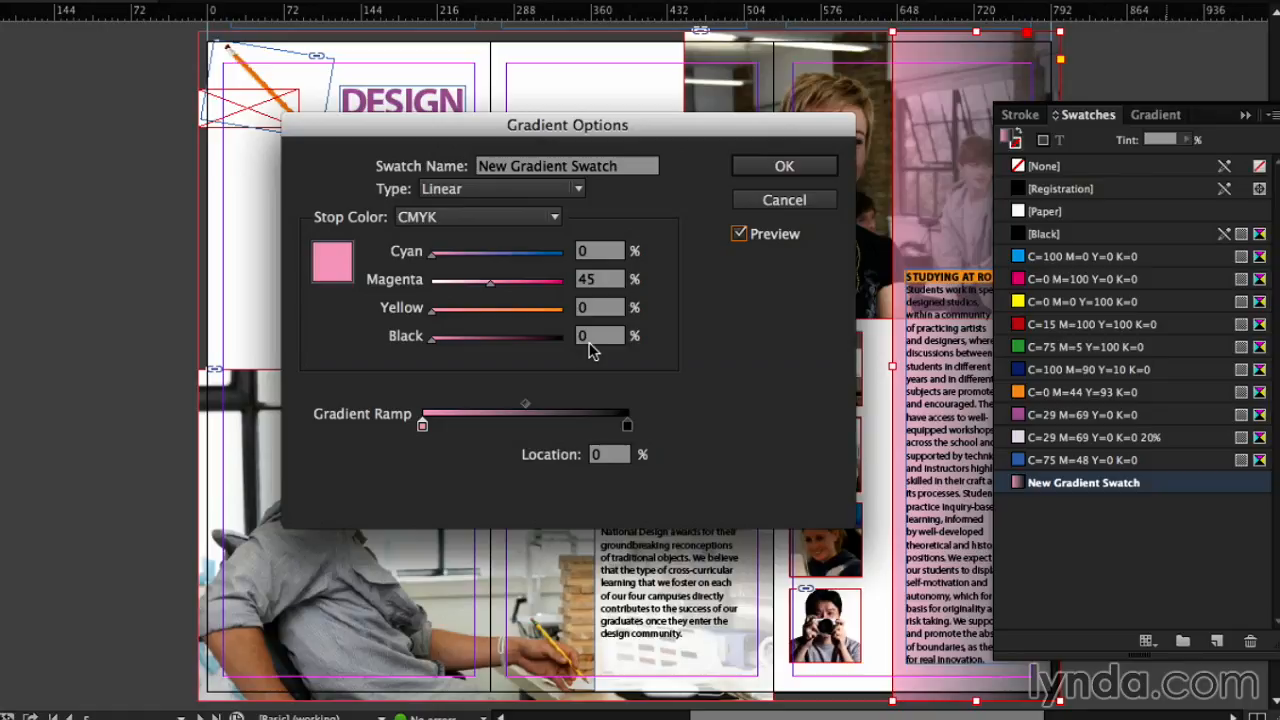
left_click_drag(490, 285, 428, 286)
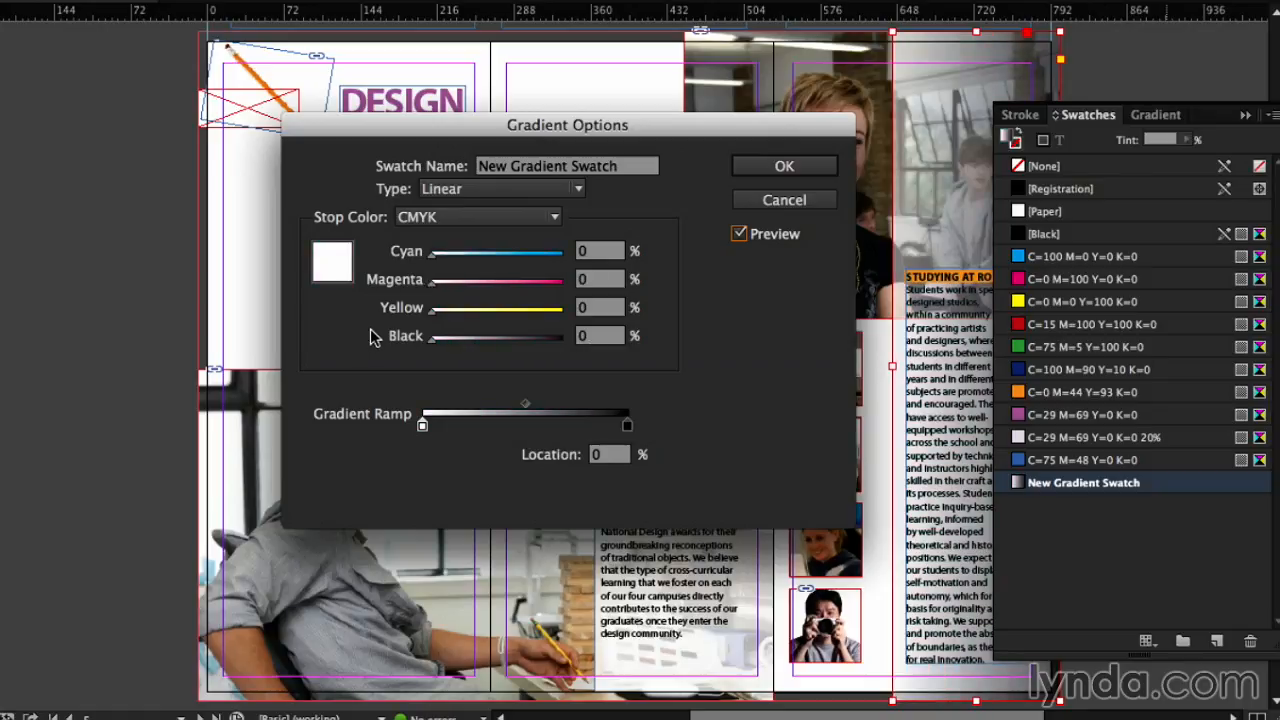
- Set the gradient's black ending stop to the orange swatch C=0 M=44 Y=93 K=0
left_click(627, 426)
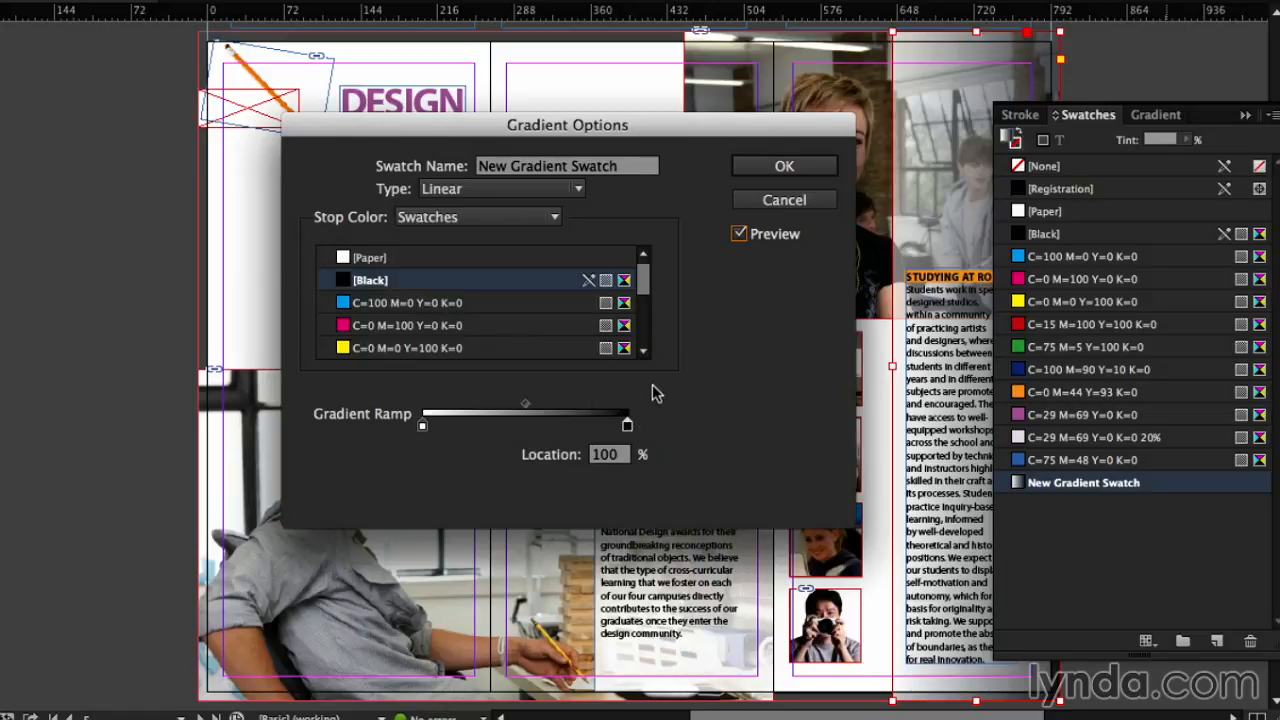
left_click(450, 219)
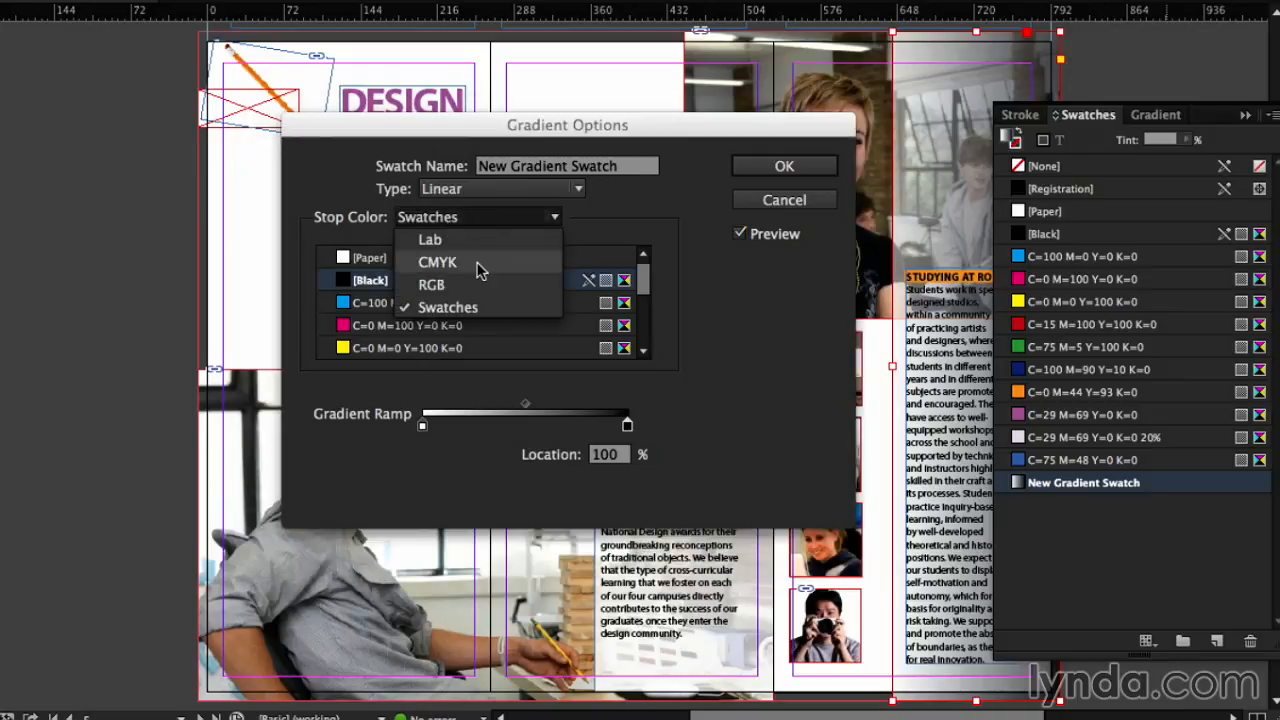
left_click(498, 312)
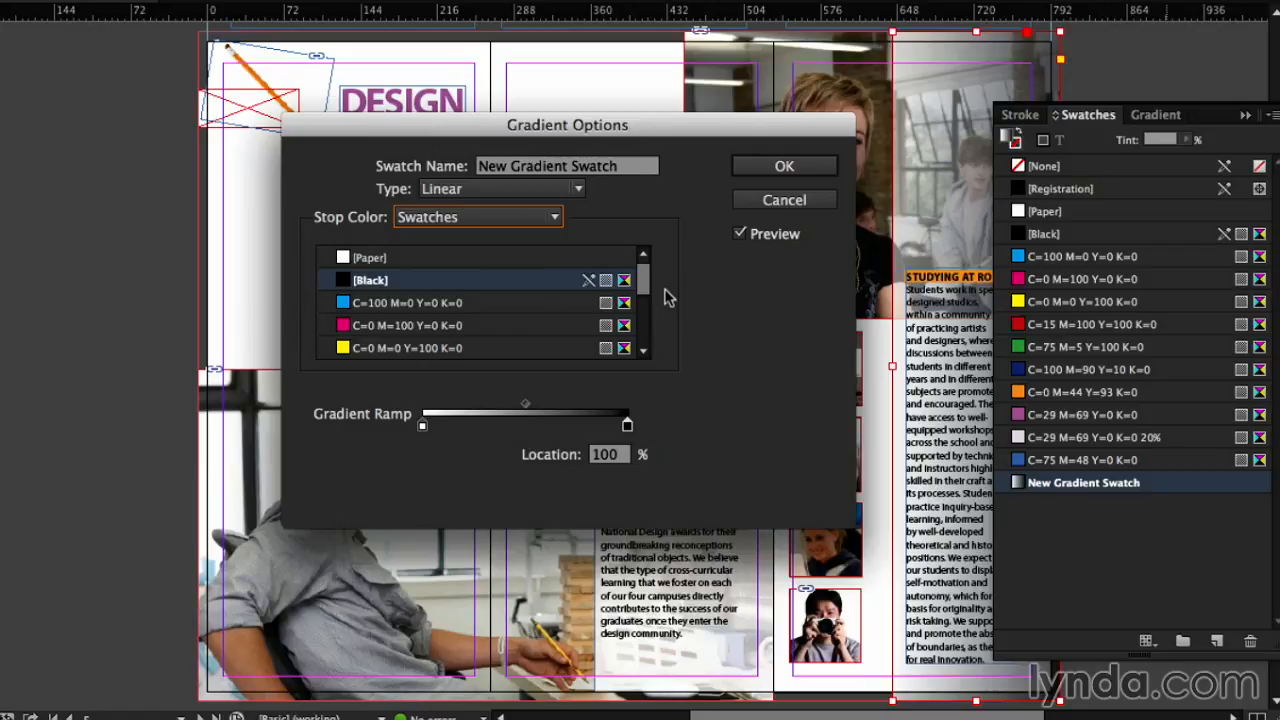
left_click_drag(643, 273, 646, 317)
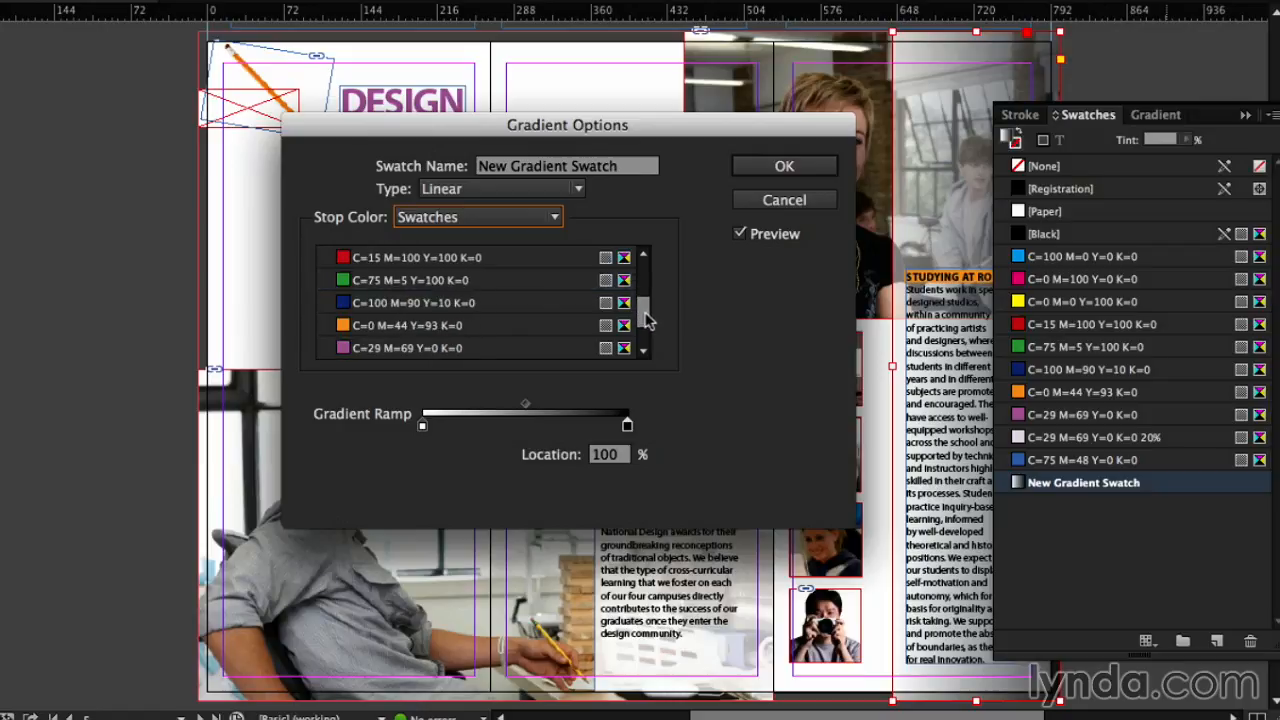
left_click(517, 327)
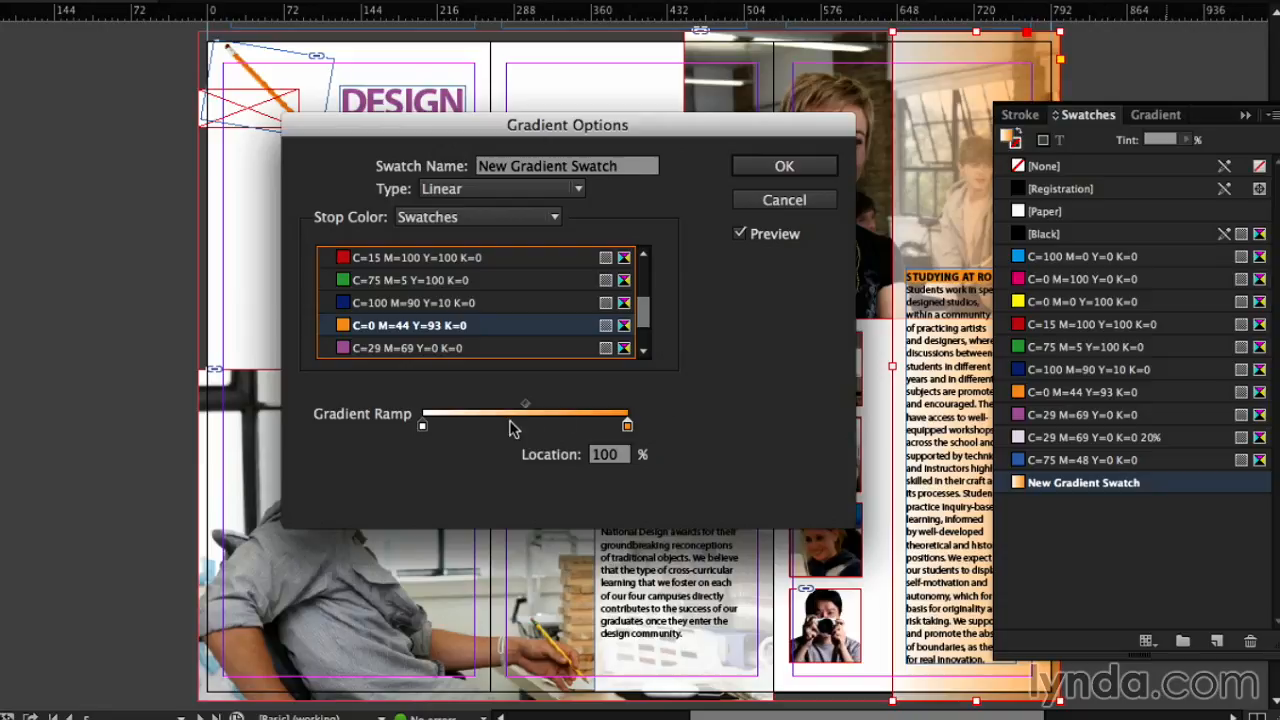
- Add a middle stop at about 41% on the gradient ramp and color it with the swatch C=75 M=5 Y=100 K=0
left_click(507, 420)
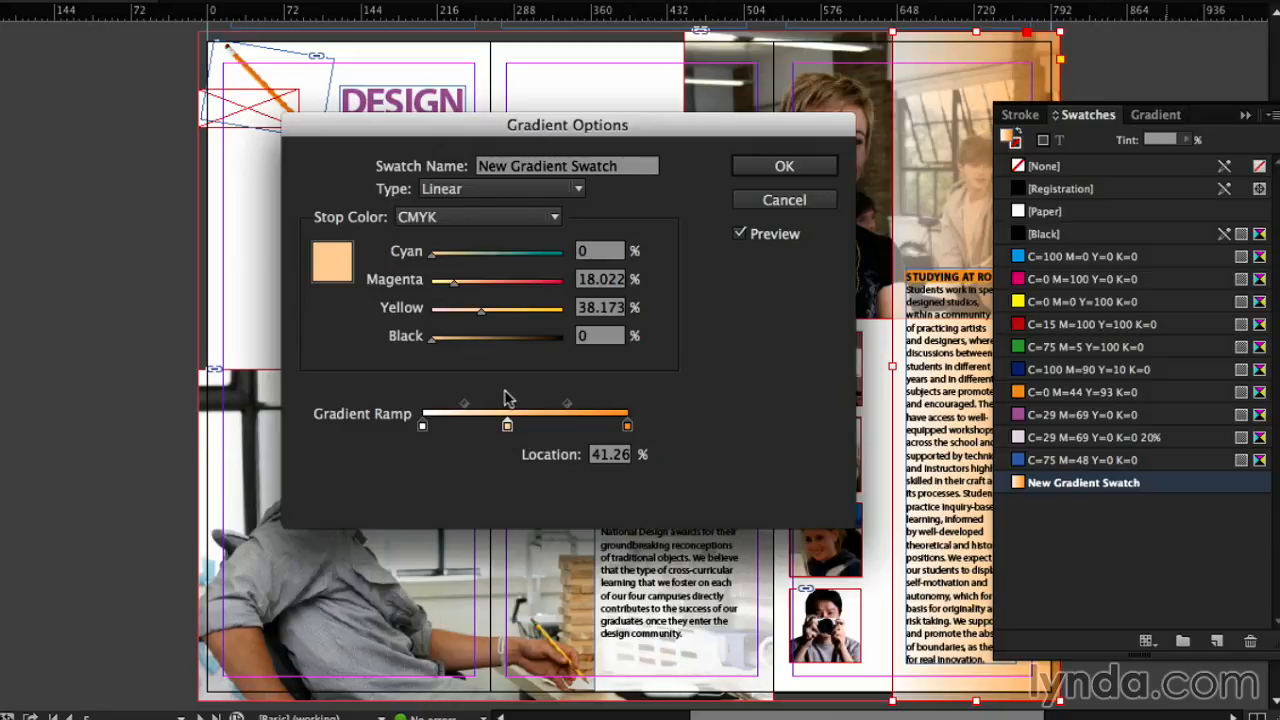
left_click(480, 218)
left_click(477, 309)
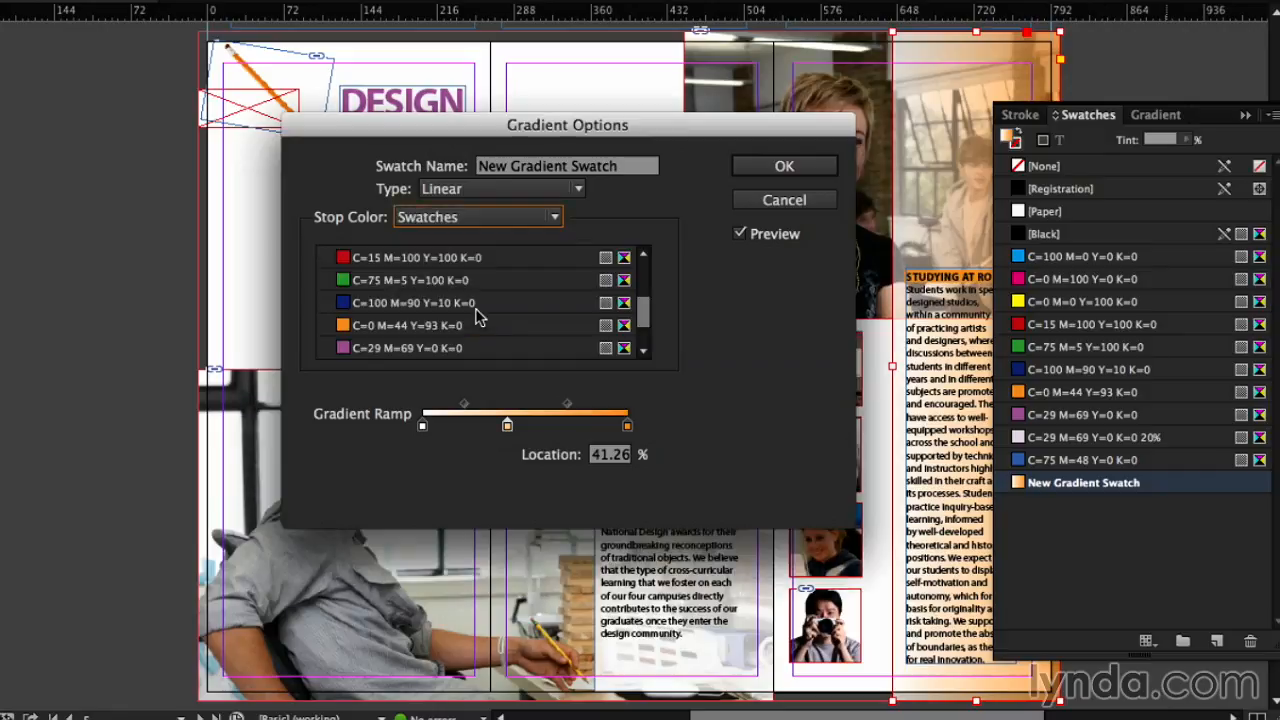
left_click(422, 283)
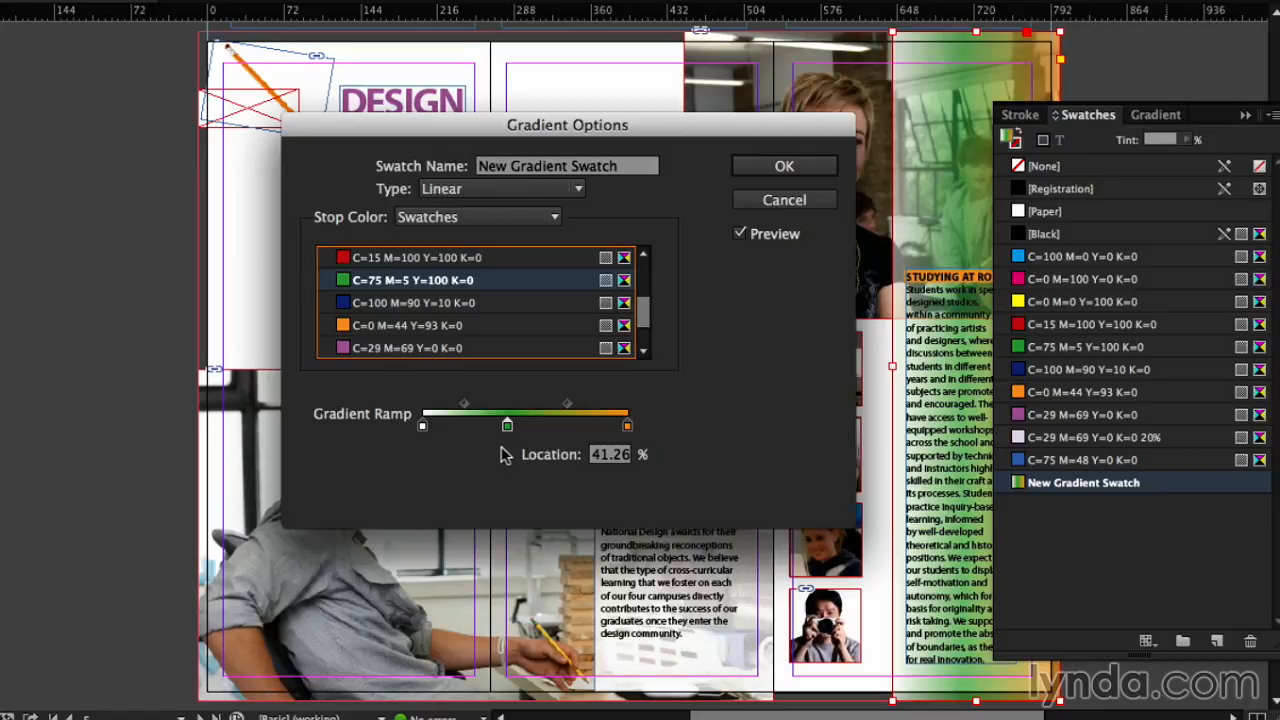
- Shift the green stop to about 29% and set the midpoints before and after it to about 23% and 31%
mouse_move(508, 427)
left_mouse_down()
mouse_move(556, 427)
mouse_move(484, 430)
left_mouse_up()
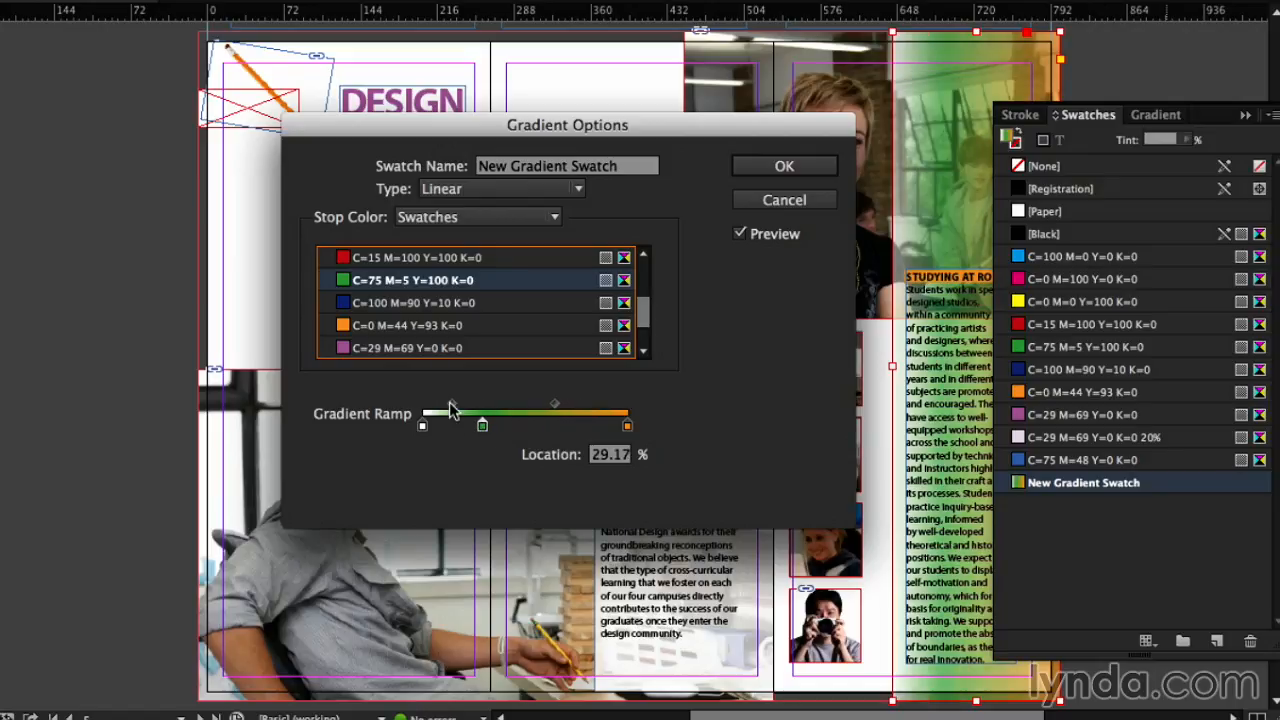
left_click_drag(451, 410, 437, 410)
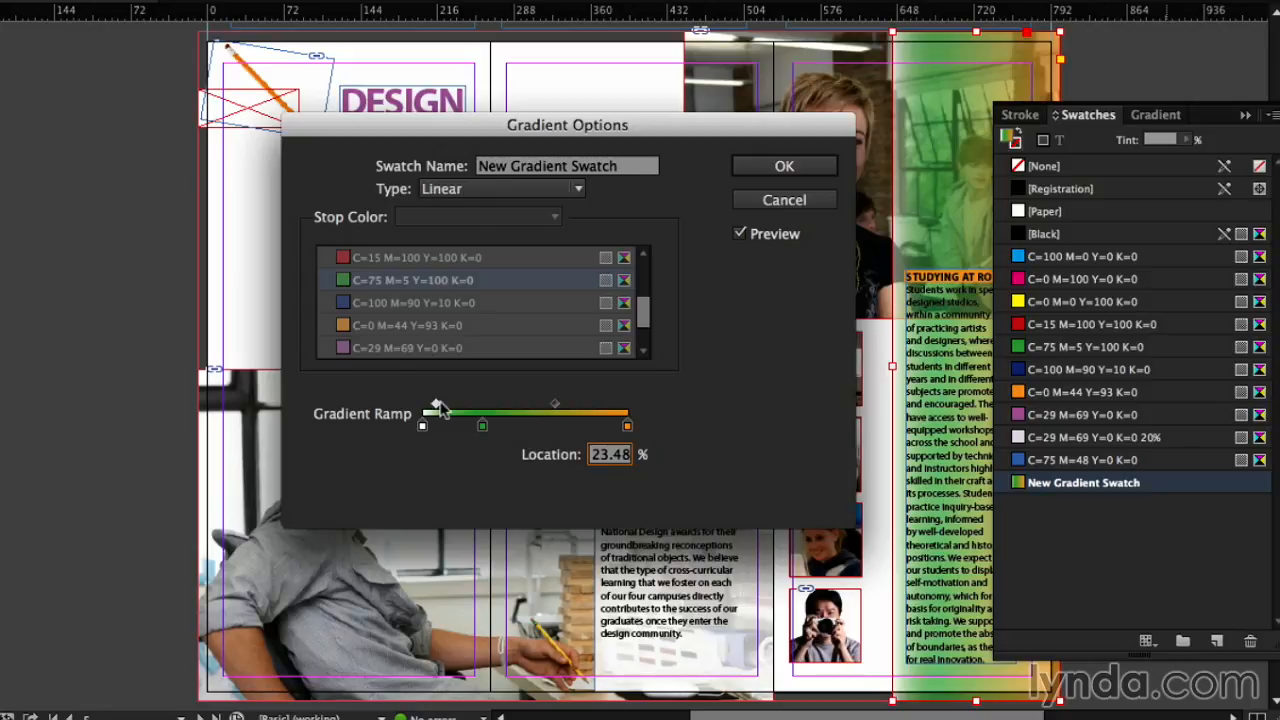
left_click_drag(555, 405, 528, 408)
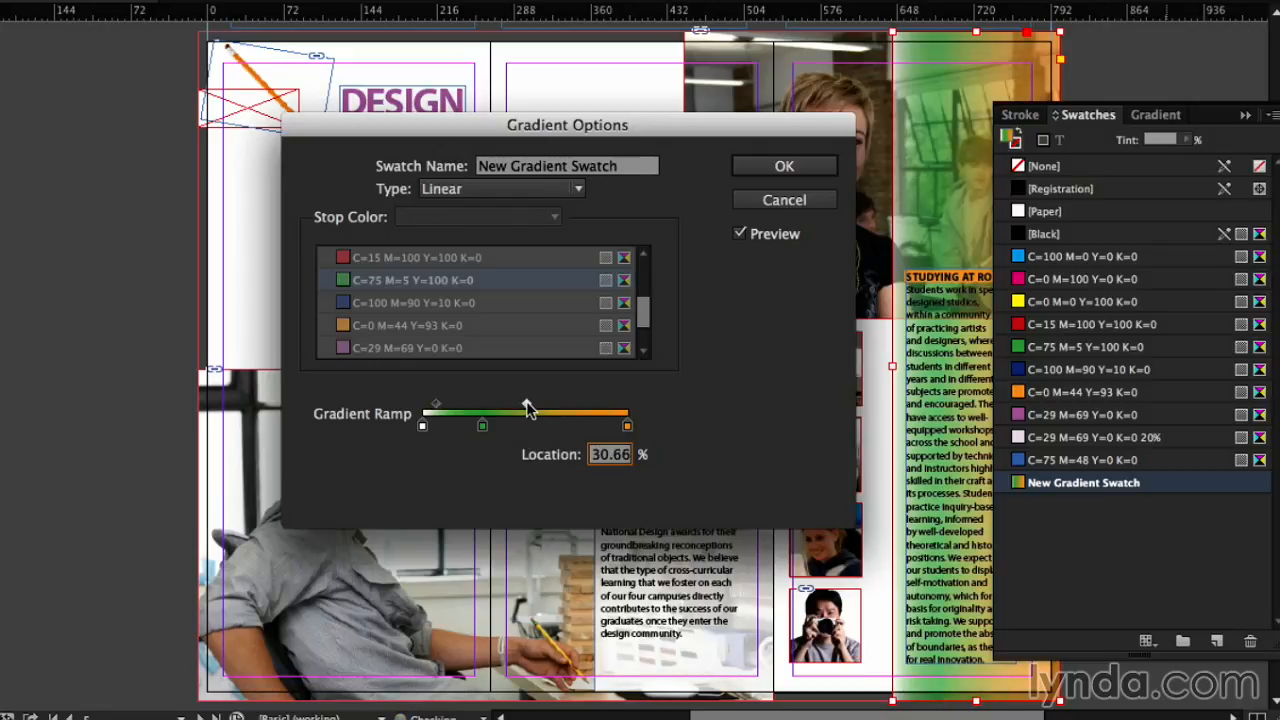
- Remove the green middle stop from the gradient ramp and set the remaining midpoint to about 49%
left_click(483, 427)
left_click_drag(483, 427, 476, 466)
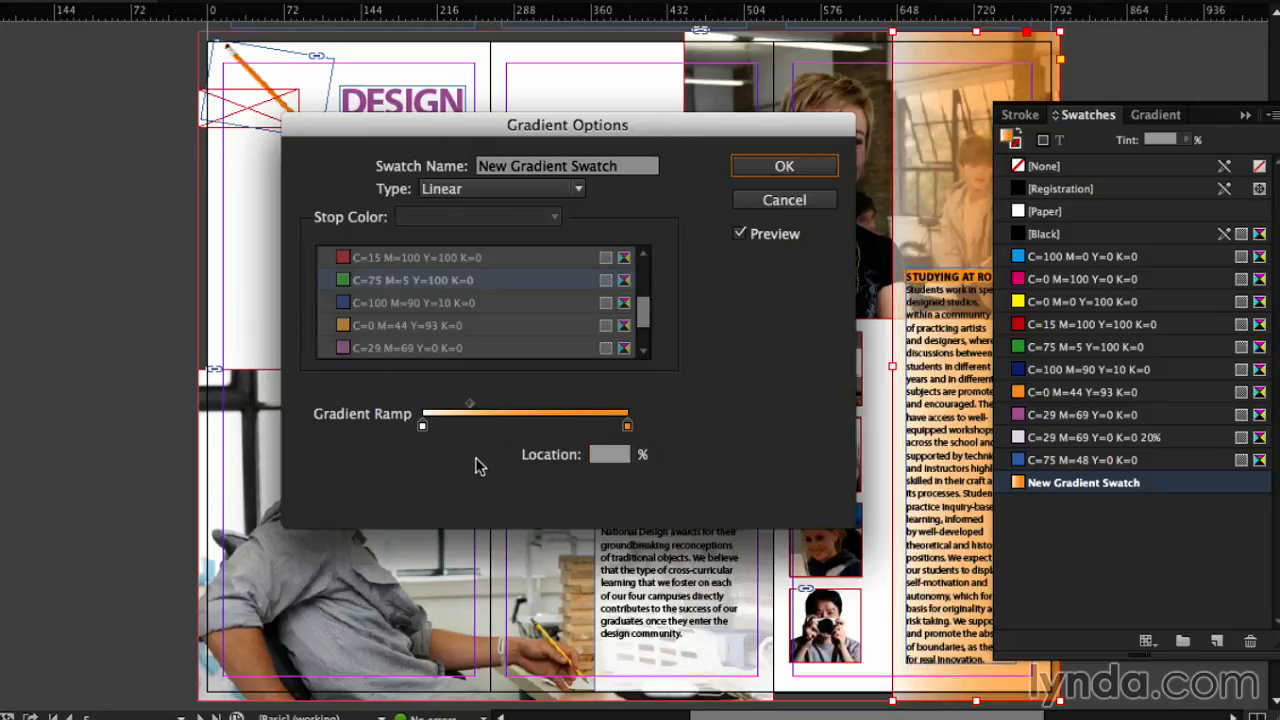
left_click_drag(470, 404, 522, 400)
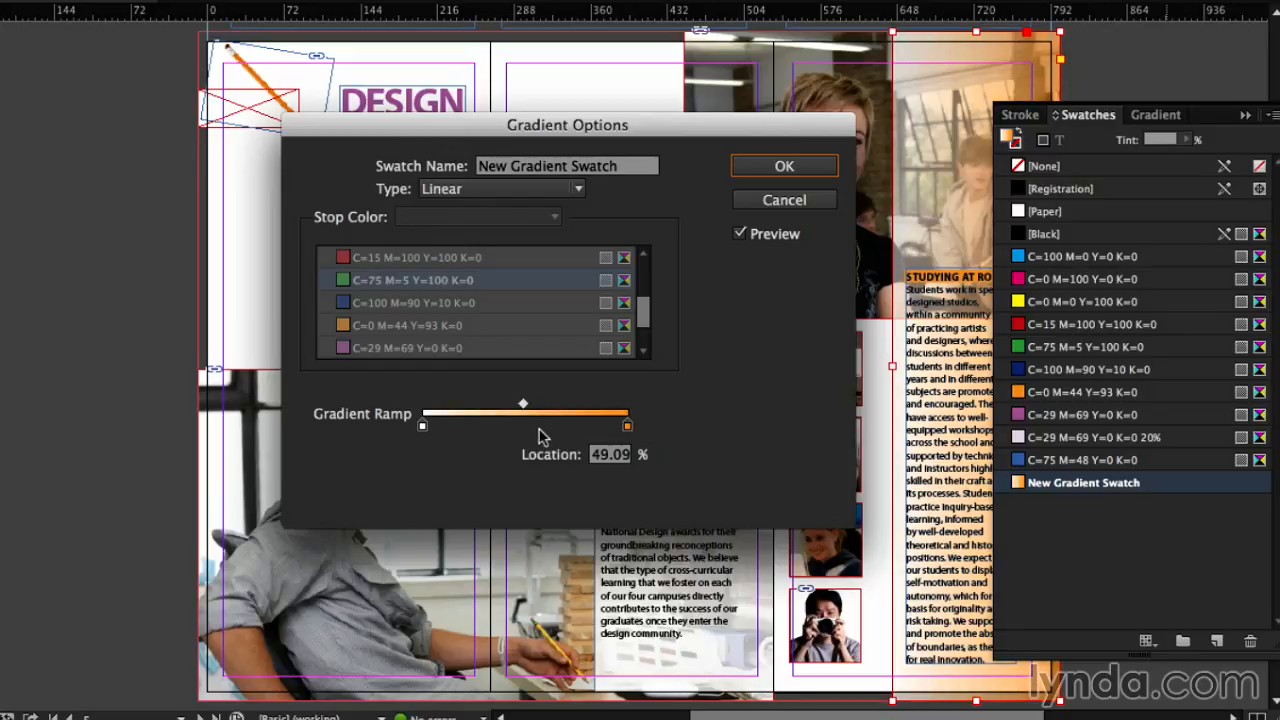
- Try the Radial type on the gradient swatch, and set it back to Linear
left_click(553, 190)
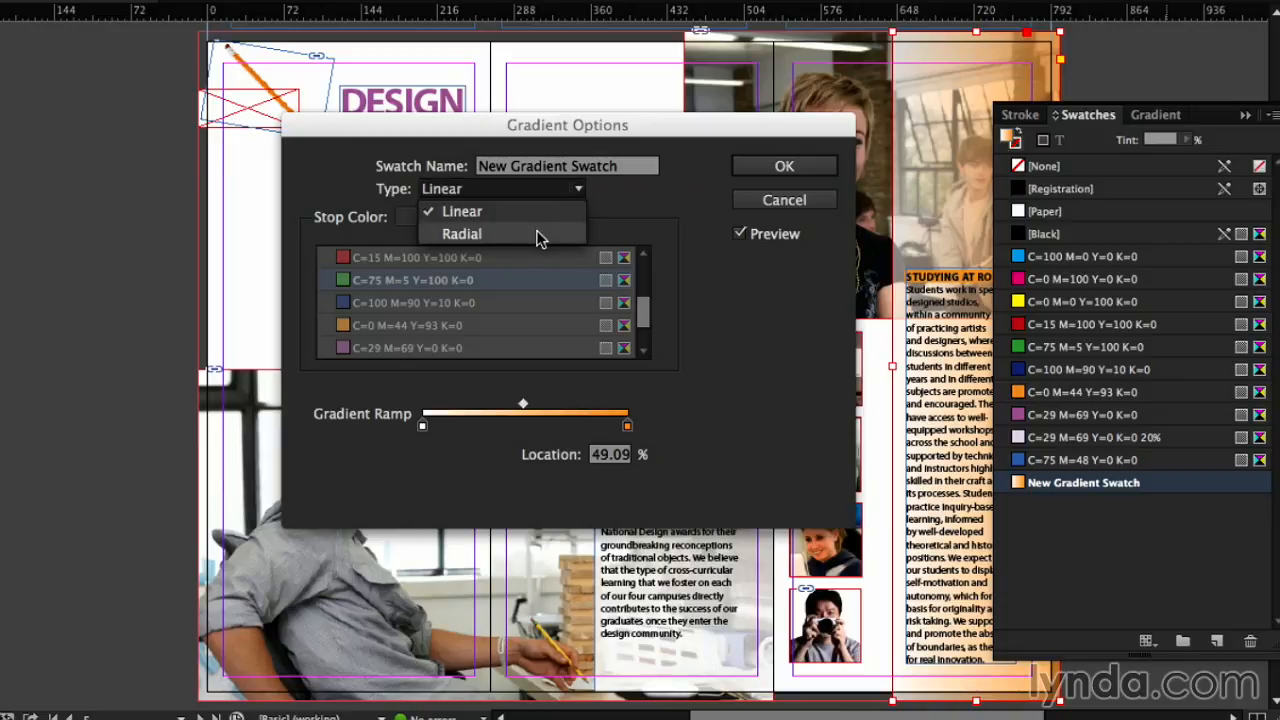
left_click(540, 235)
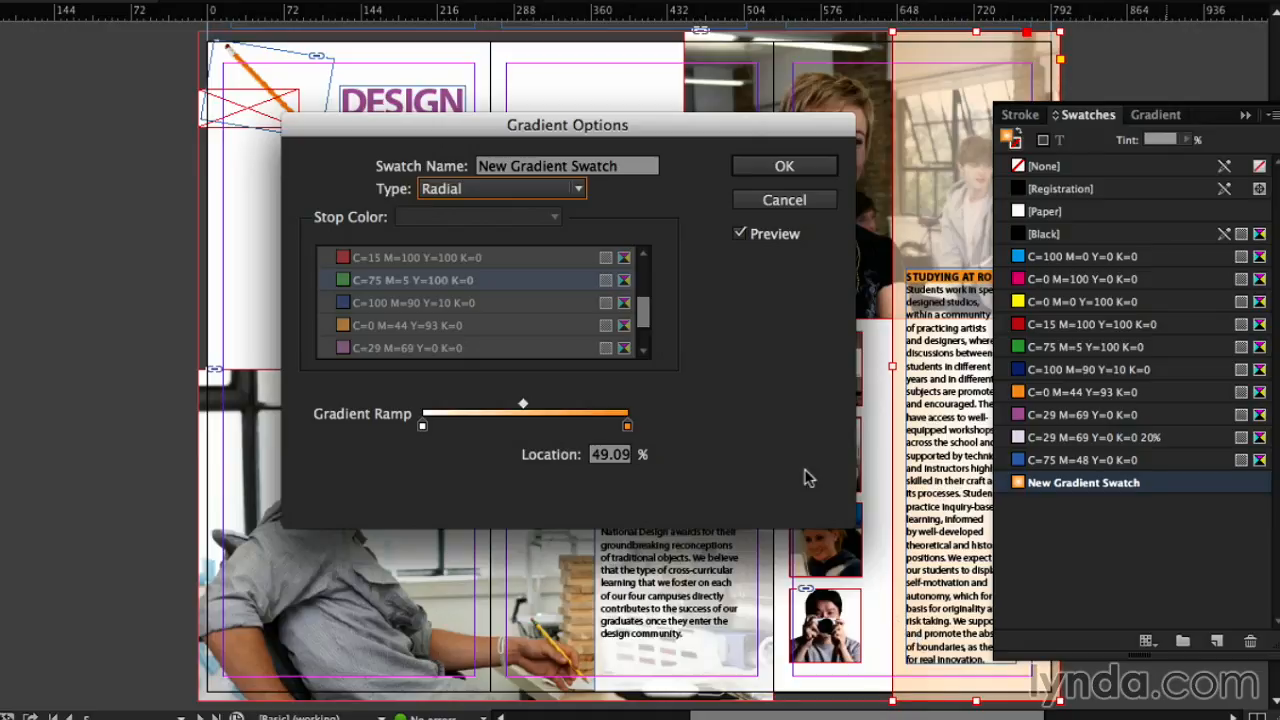
left_click(505, 189)
left_click(506, 212)
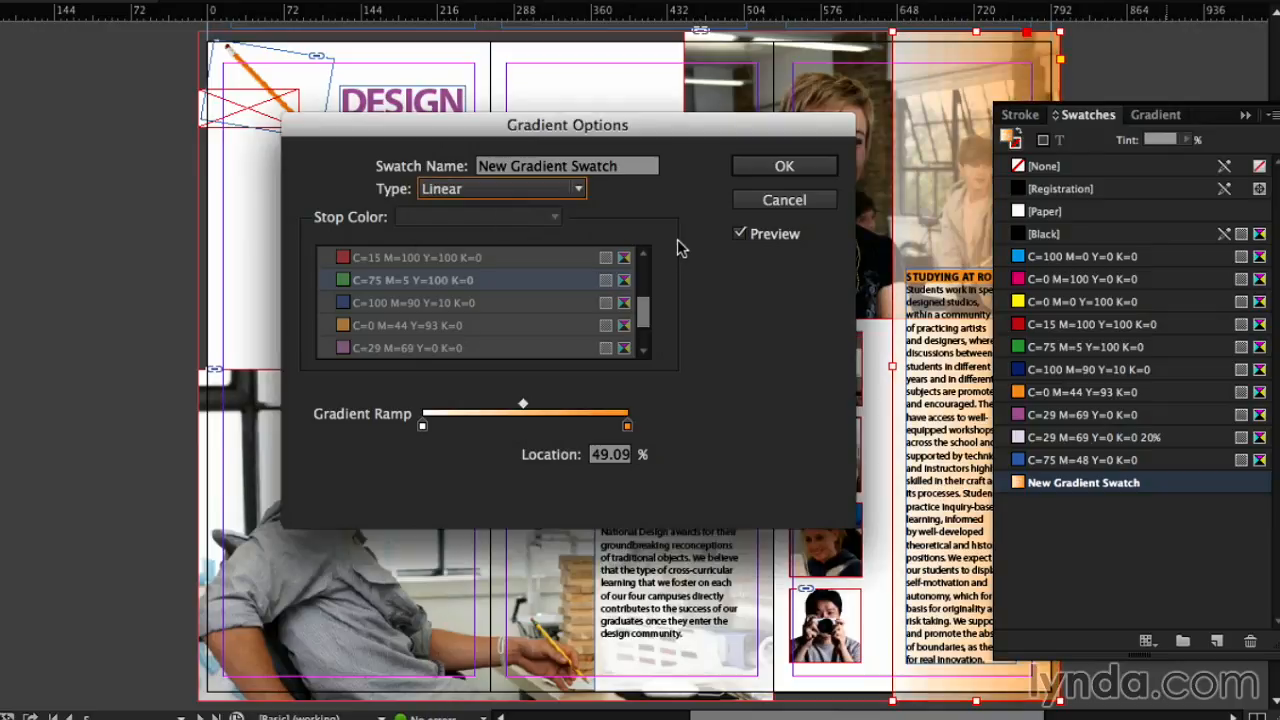
- Rename the gradient swatch "white to orange" and apply the changed options
left_click_drag(636, 167, 477, 160)
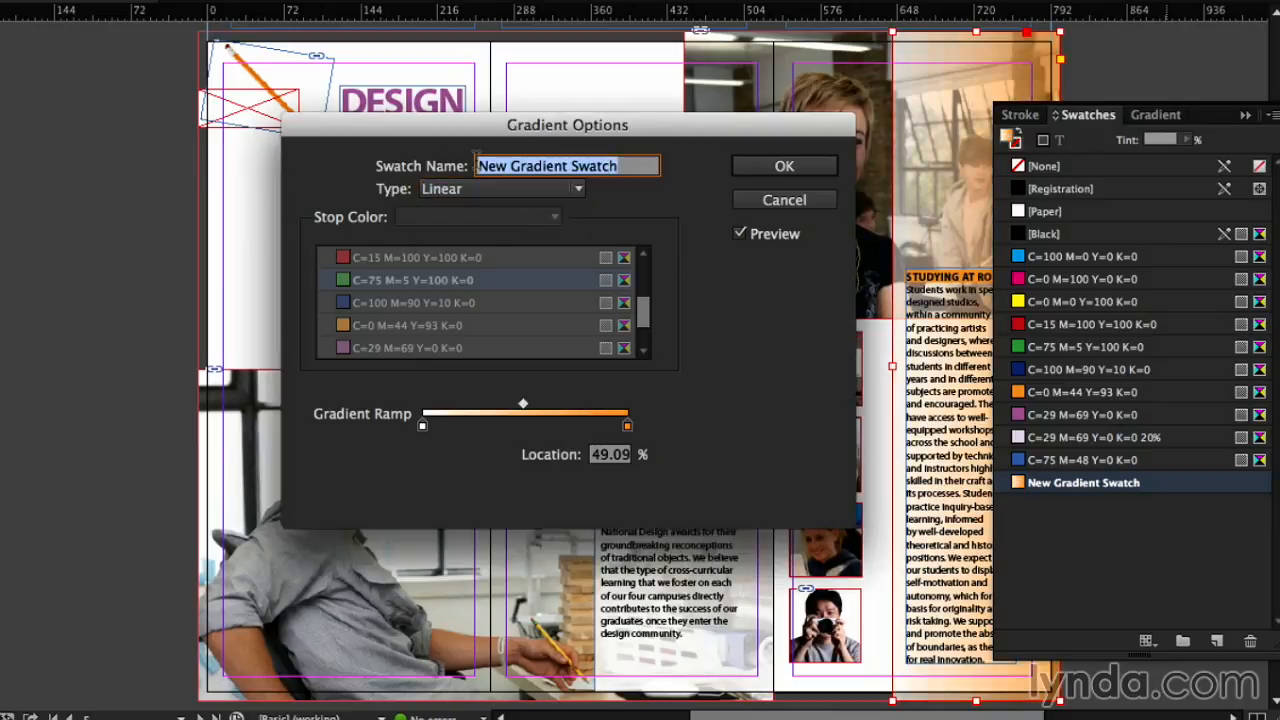
type("white to orange")
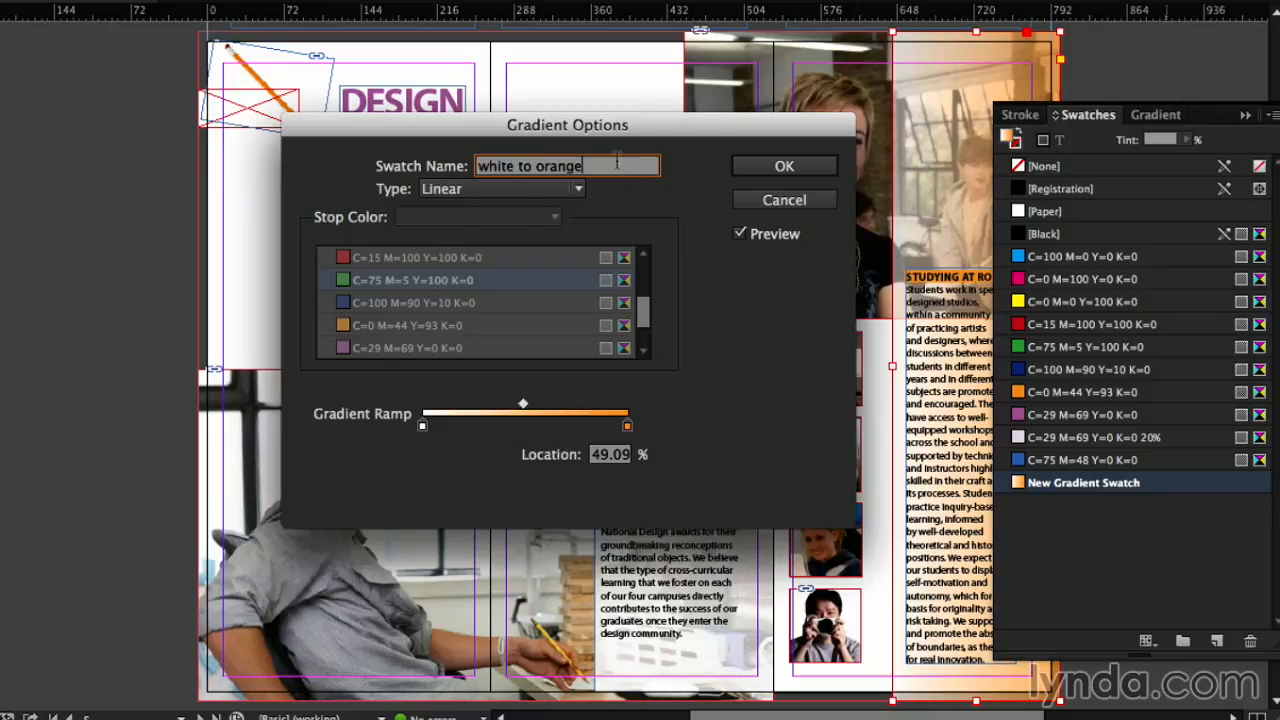
left_click(785, 170)
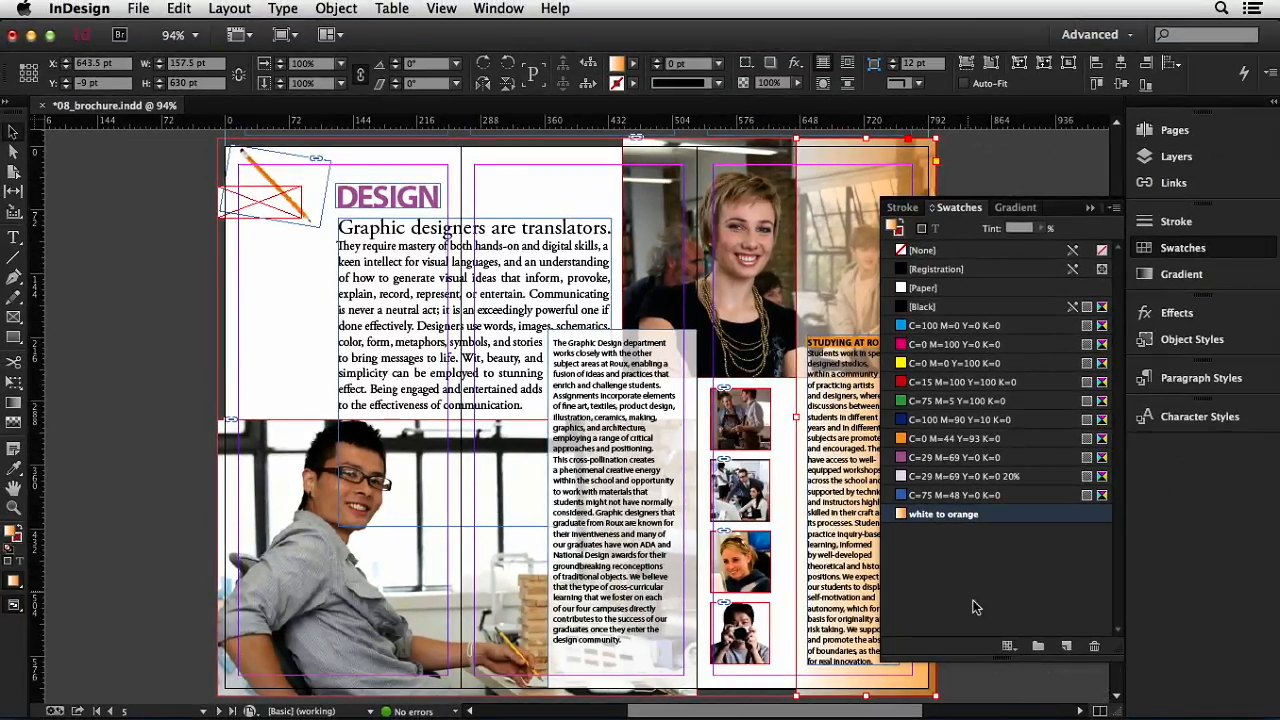
left_click(1008, 647)
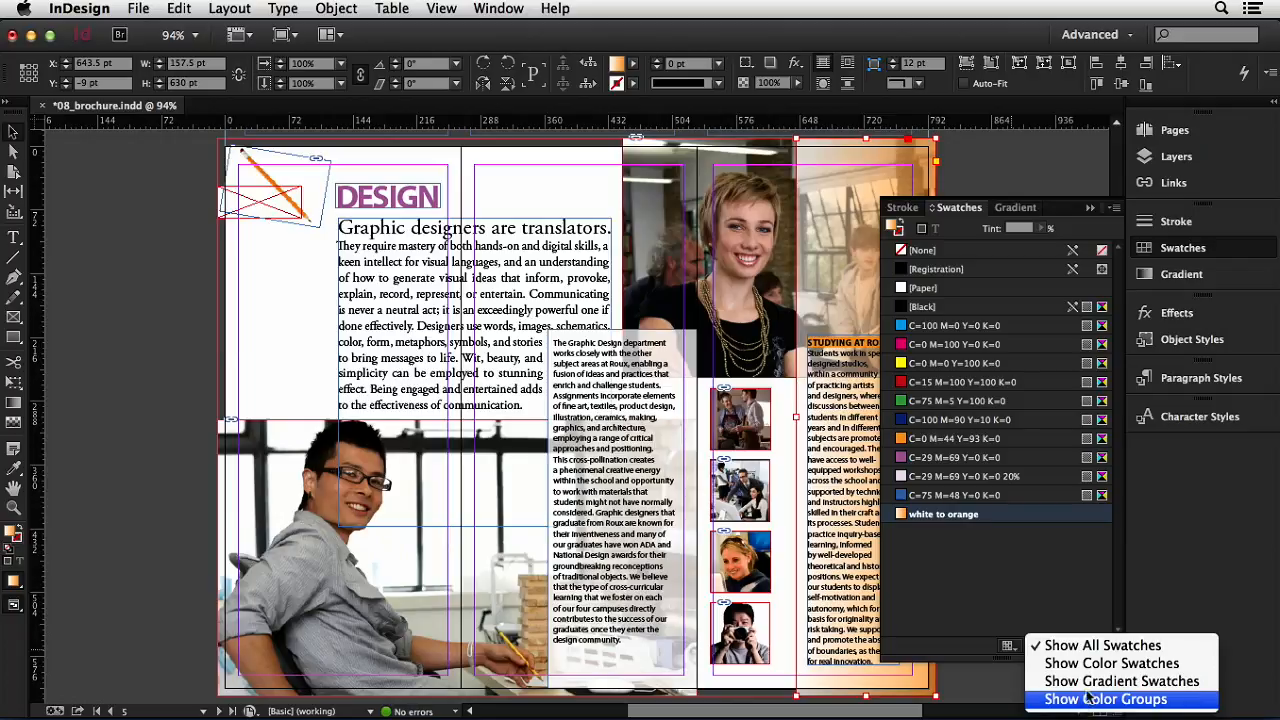
left_click(1095, 648)
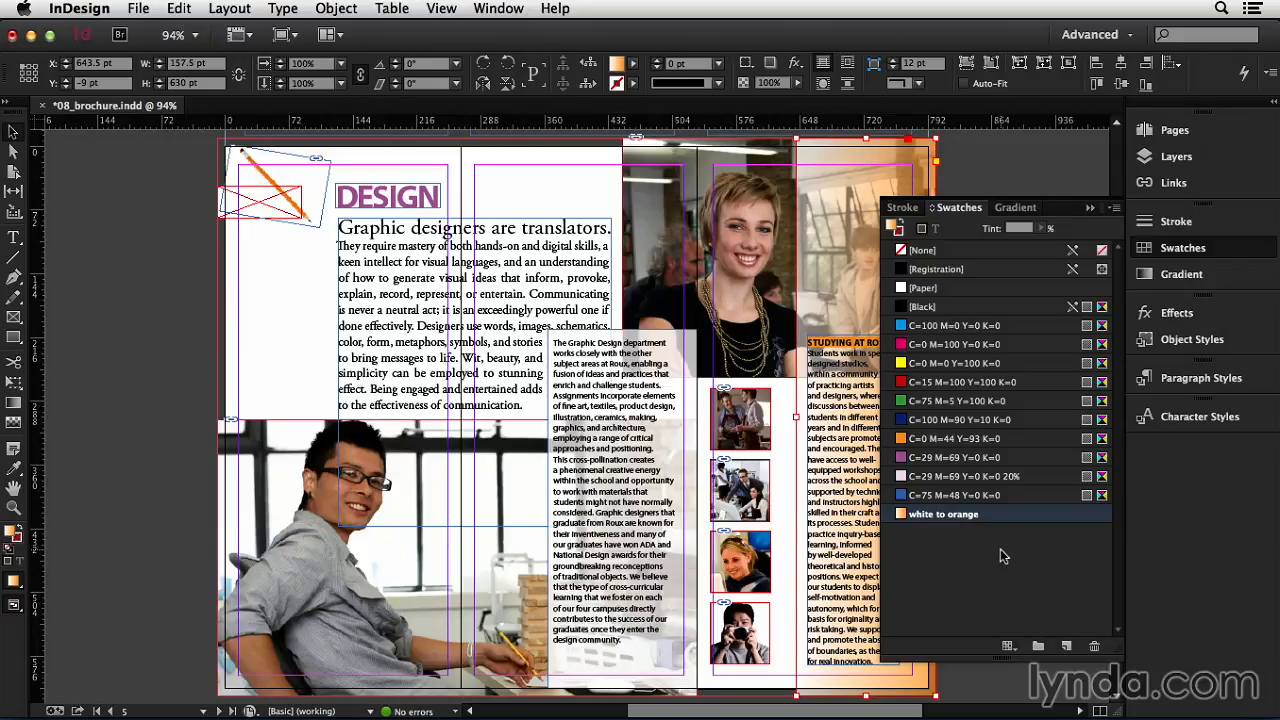
- Open the gradient options of the "white to orange" swatch again
right_click(1000, 518)
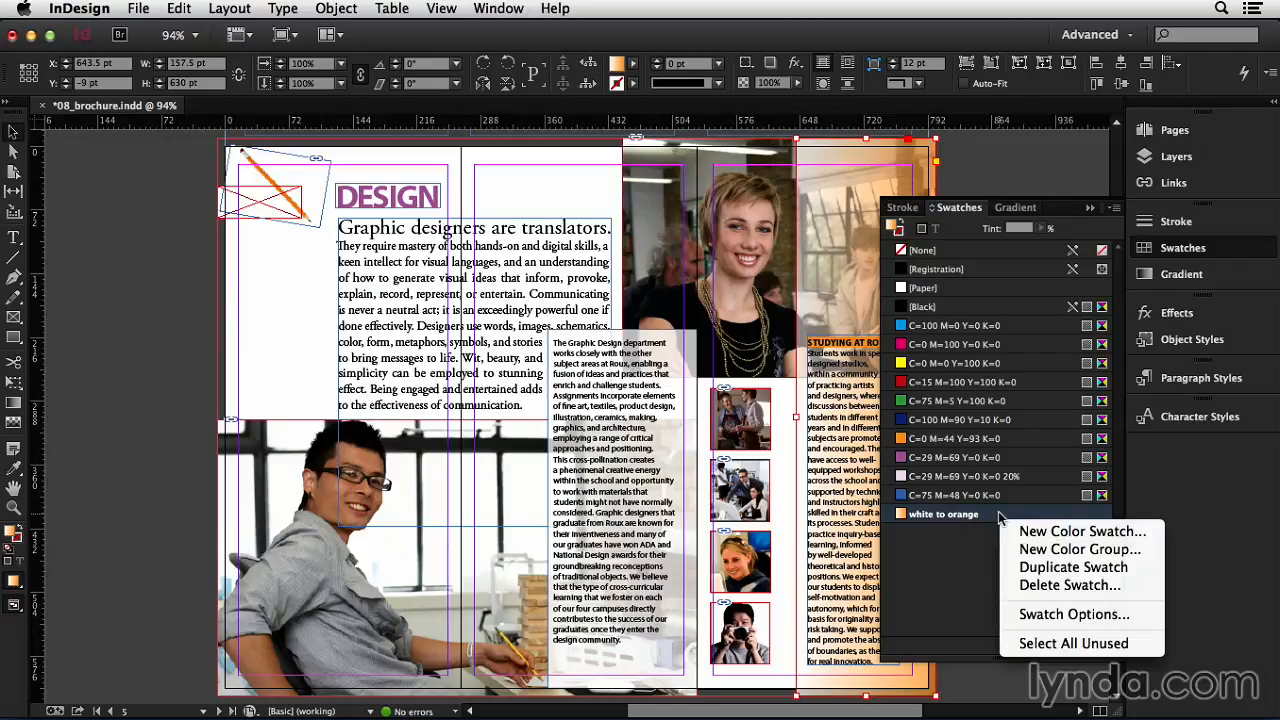
left_click(1056, 615)
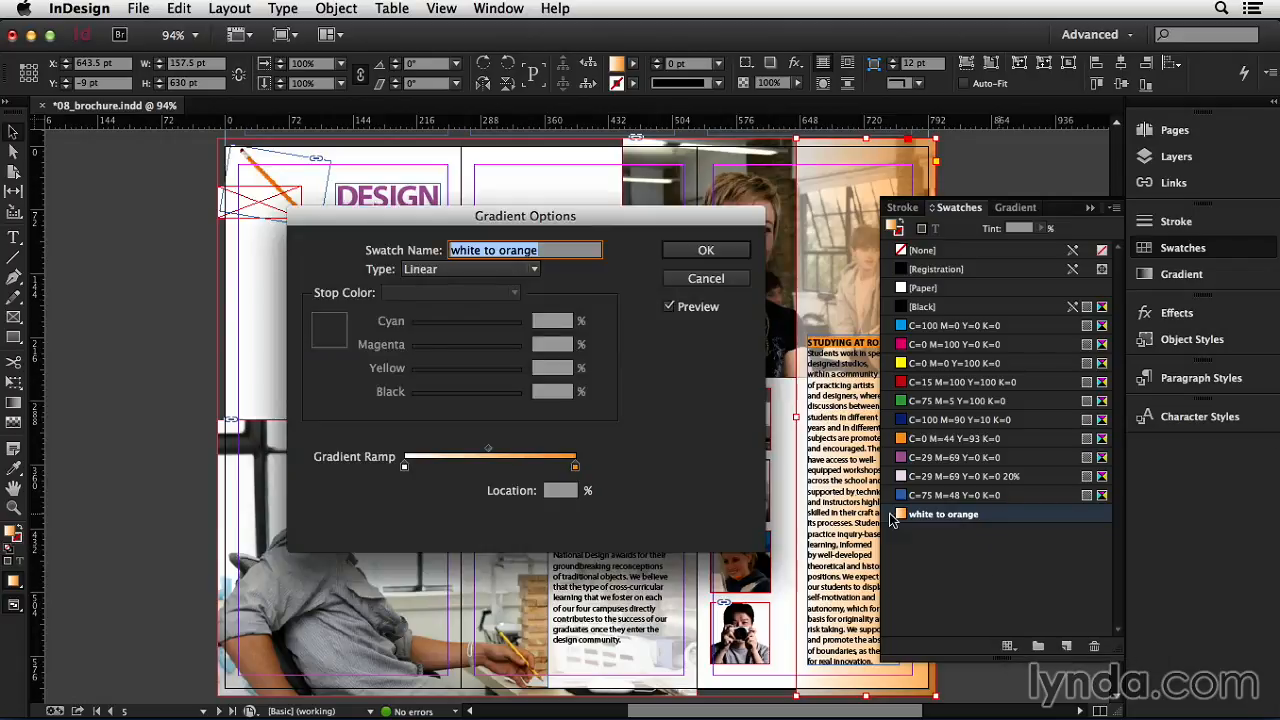